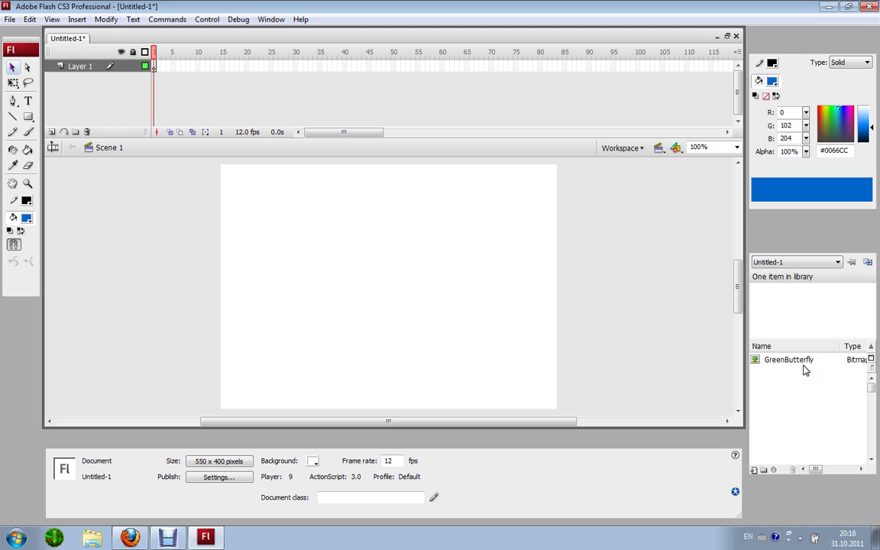
Place the GreenButterfly bitmap on the stage and scale it down to about 166 by 129 pixels.
{"action": "left_click", "coordinate": [800, 366]}
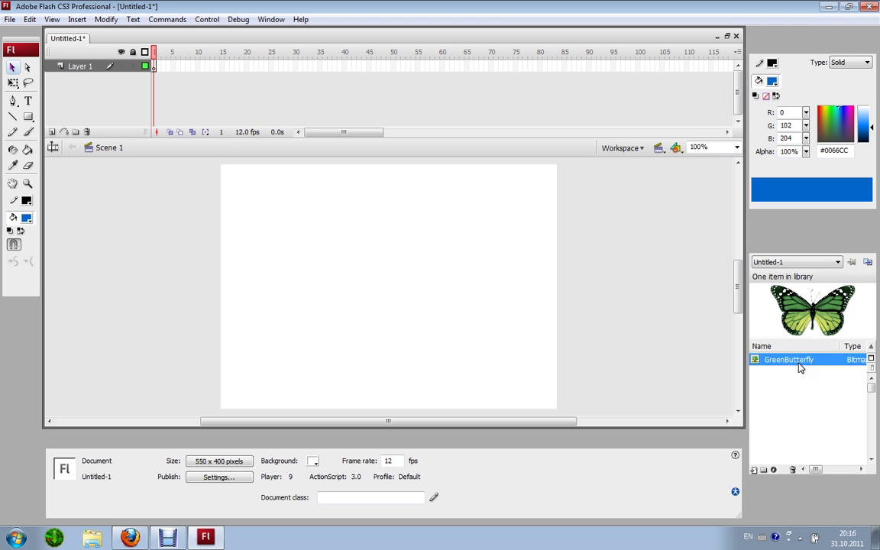
{"action": "left_click_drag", "start_coordinate": [800, 366], "coordinate": [416, 334]}
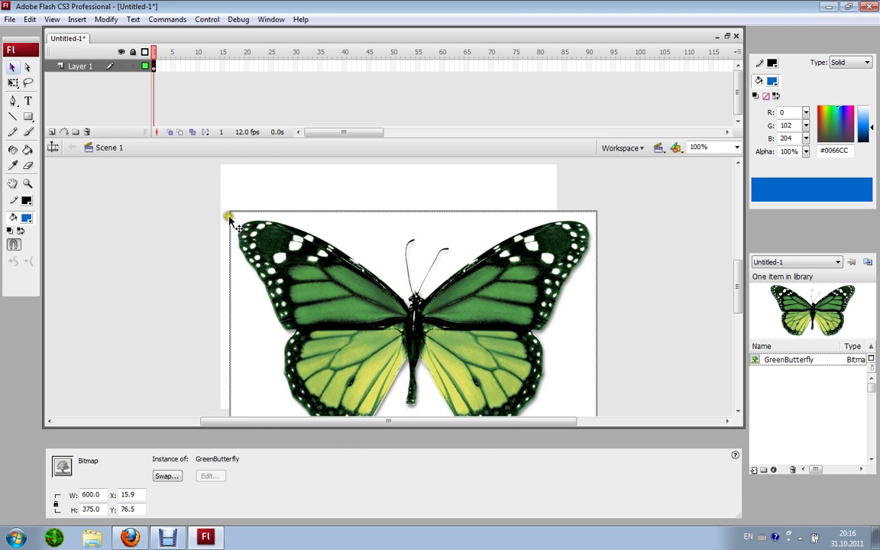
{"action": "left_click", "coordinate": [13, 82]}
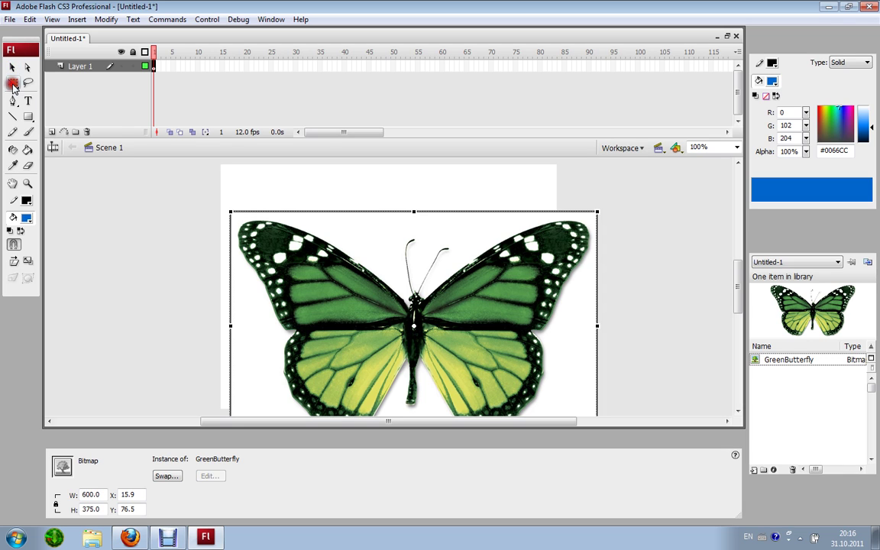
{"action": "left_click_drag", "start_coordinate": [228, 210], "coordinate": [360, 280]}
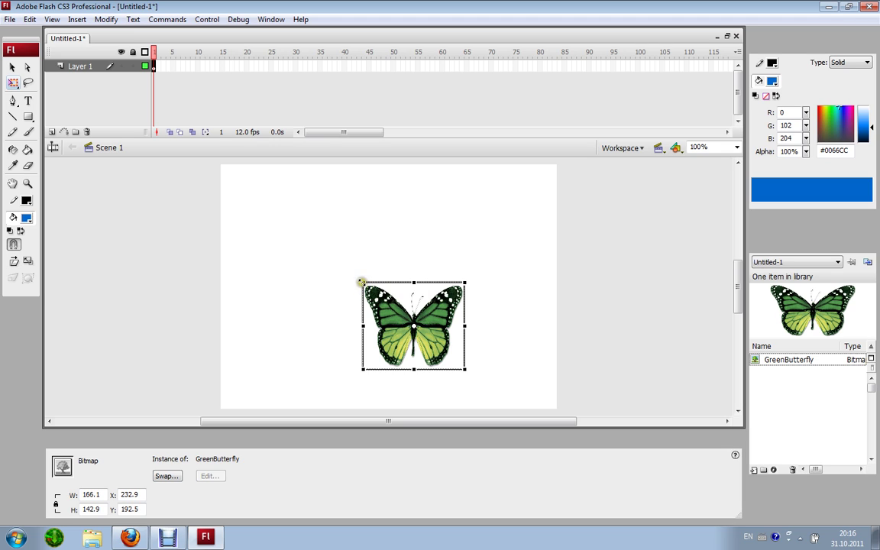
{"action": "left_click_drag", "start_coordinate": [361, 282], "coordinate": [362, 286]}
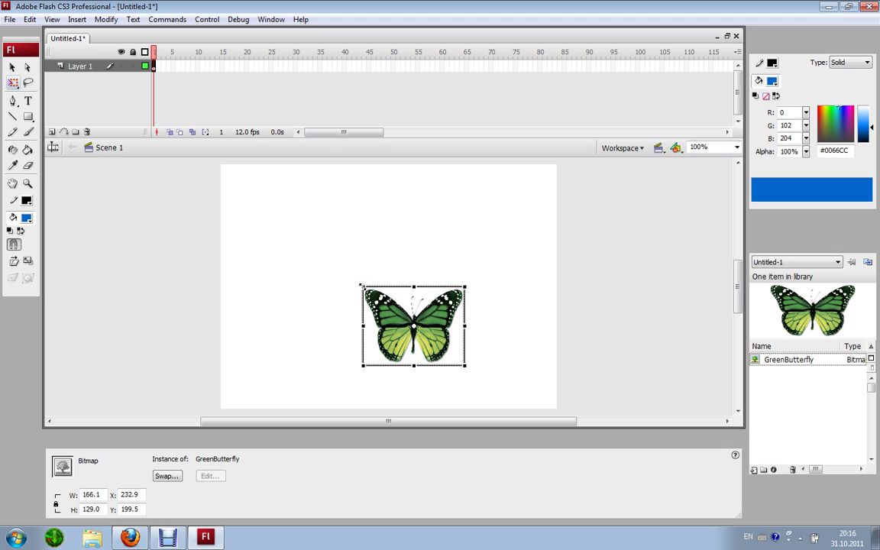
Convert the butterfly bitmap to a movie clip symbol named fluture.
{"action": "right_click", "coordinate": [412, 314]}
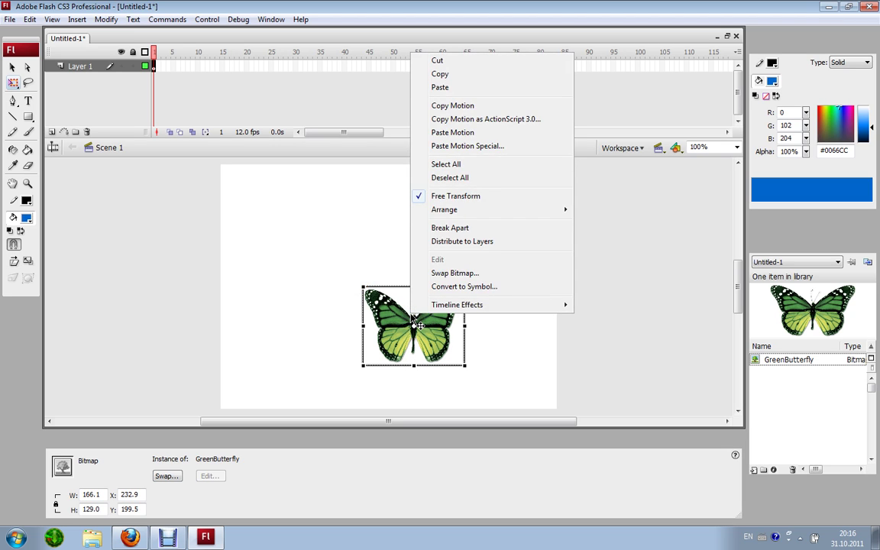
{"action": "left_click", "coordinate": [453, 288]}
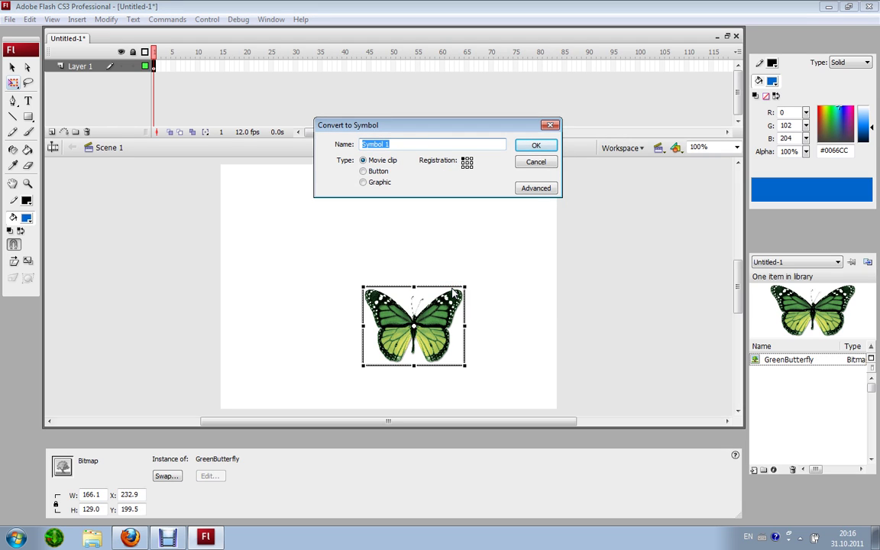
{"action": "type", "text": "fluture"}
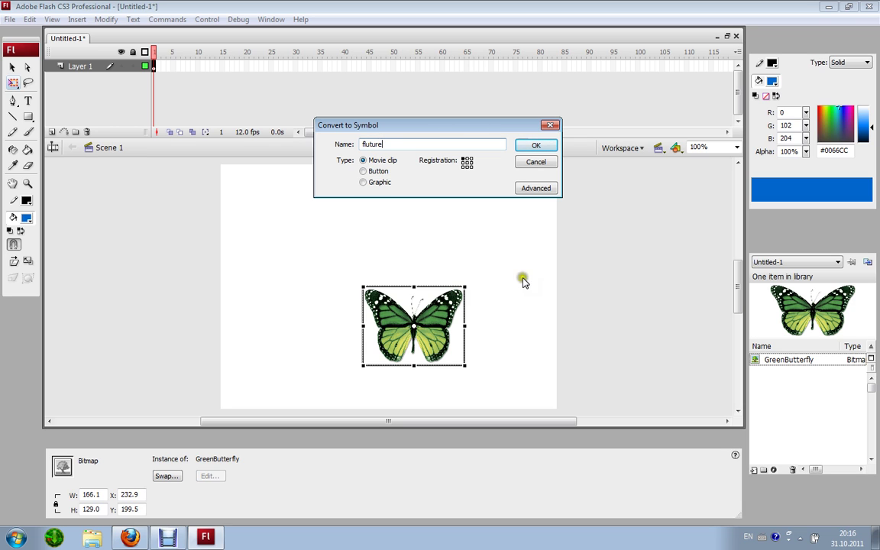
{"action": "left_click", "coordinate": [534, 146]}
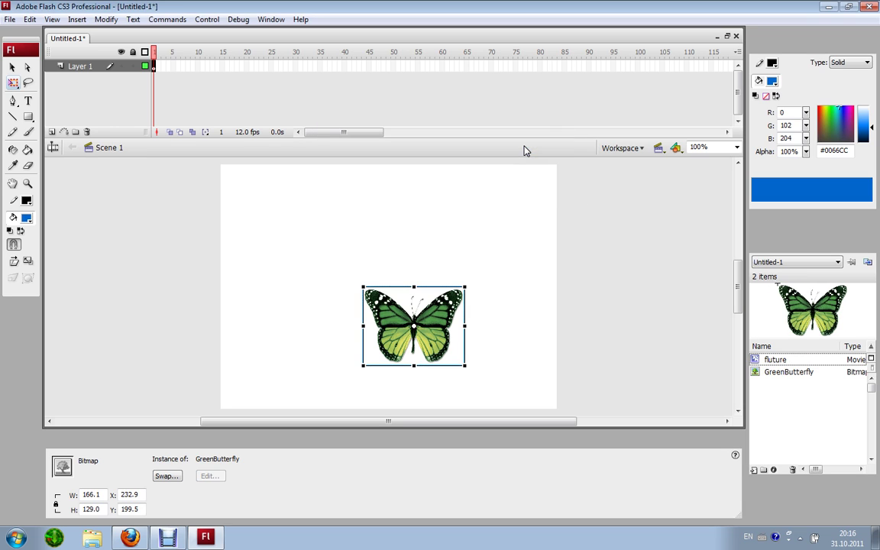
Inside the fluture clip, insert a keyframe at frame 5 and narrow the butterfly there to about 90 pixels wide.
{"action": "double_click", "coordinate": [398, 333]}
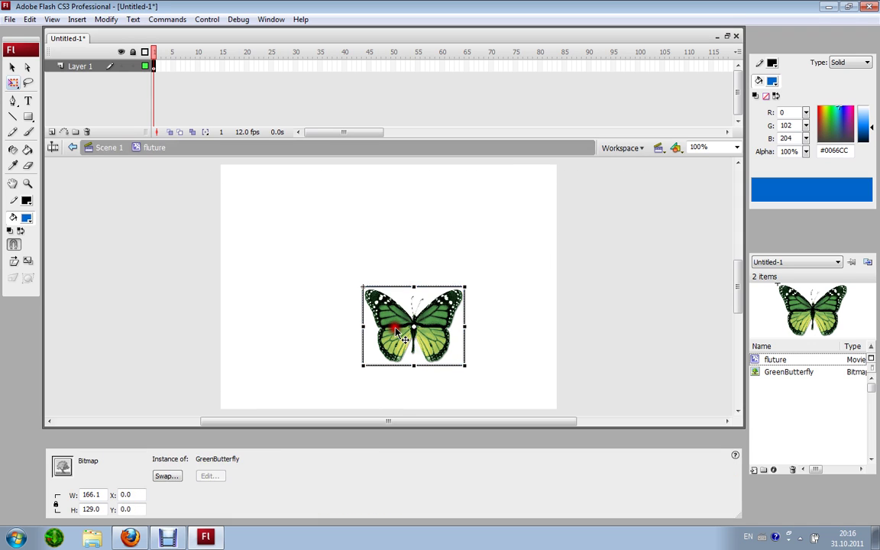
{"action": "right_click", "coordinate": [172, 68]}
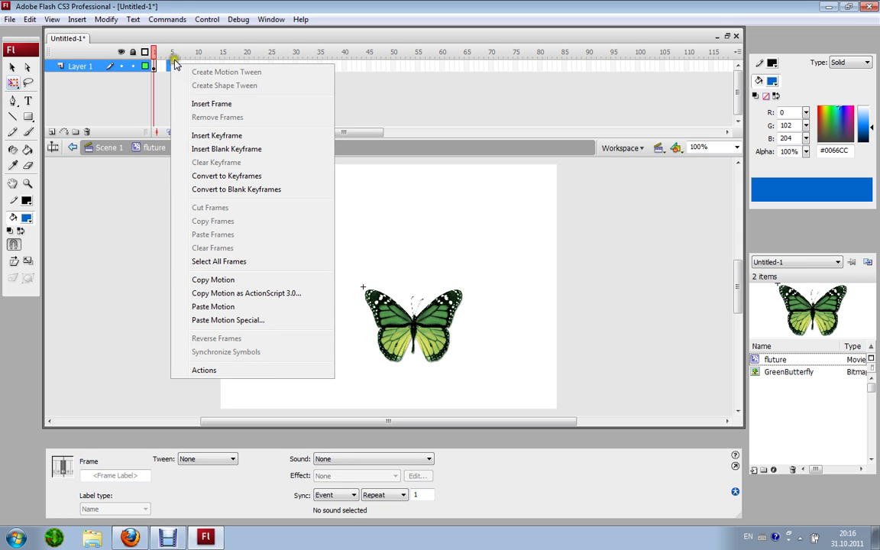
{"action": "key", "text": "Escape"}
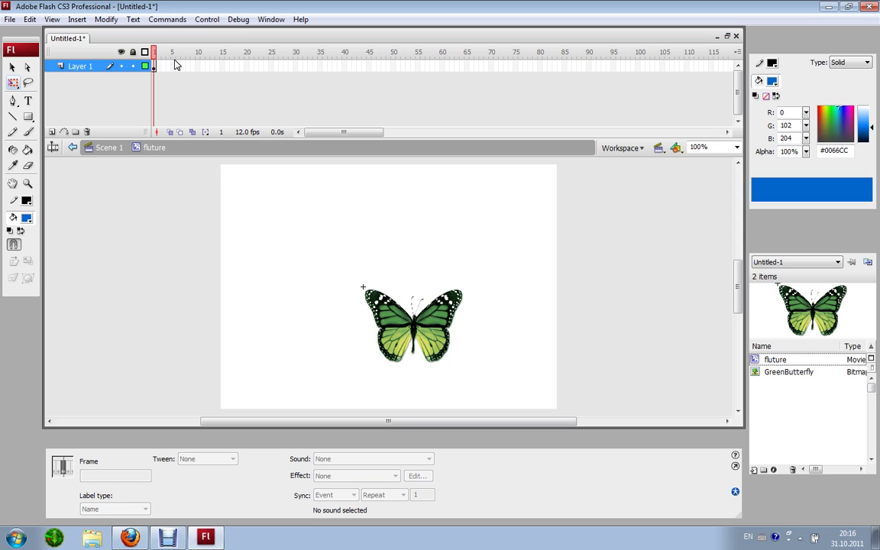
{"action": "right_click", "coordinate": [174, 66]}
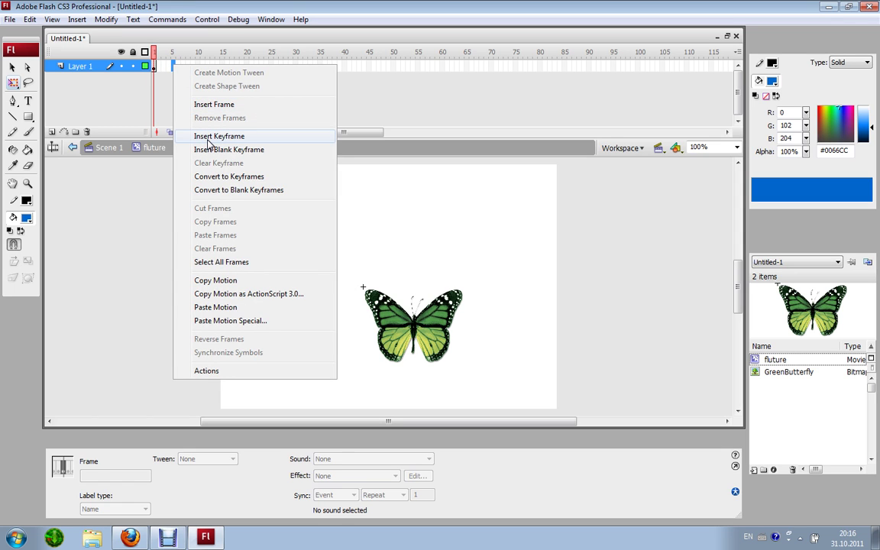
{"action": "left_click", "coordinate": [207, 141]}
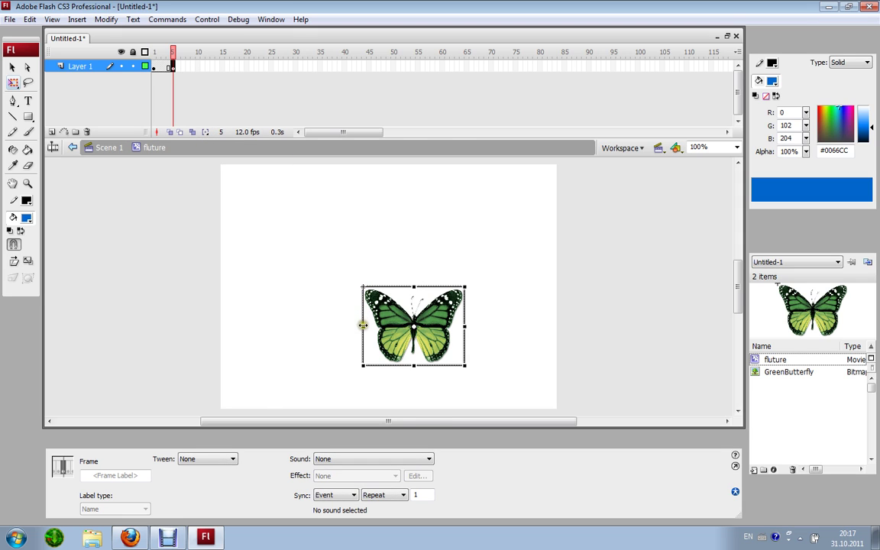
{"action": "left_click", "coordinate": [363, 326]}
{"action": "left_click_drag", "start_coordinate": [363, 325], "coordinate": [385, 328]}
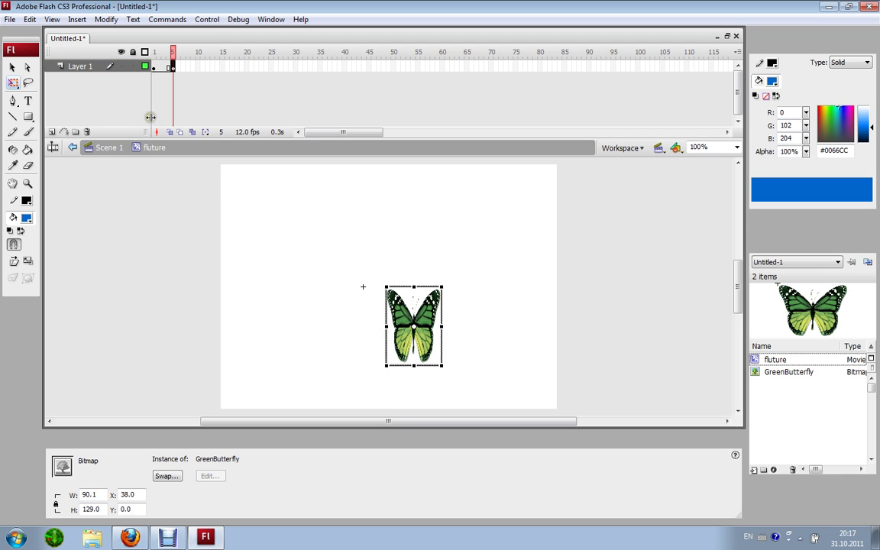
Create a motion tween between the keyframes at frames 1 and 5 of the fluture clip.
{"action": "left_click", "coordinate": [163, 66]}
{"action": "right_click", "coordinate": [164, 67]}
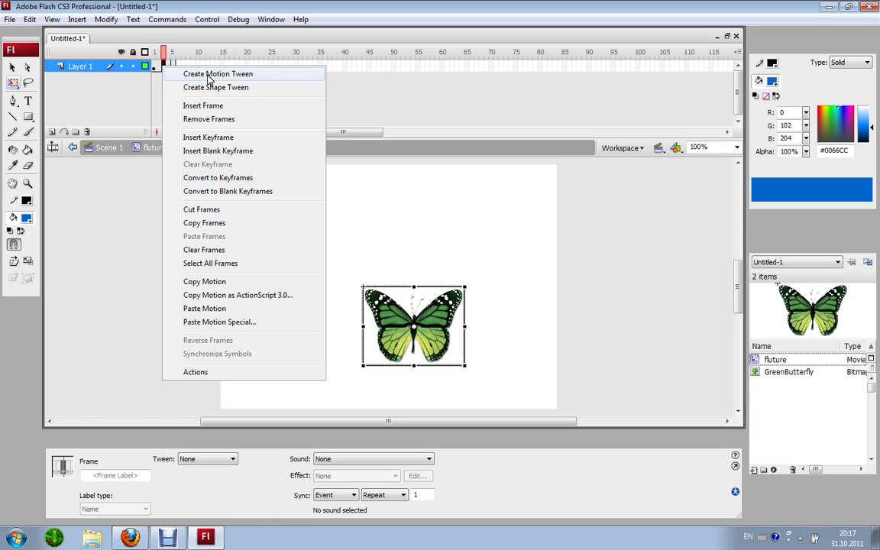
{"action": "left_click", "coordinate": [217, 75]}
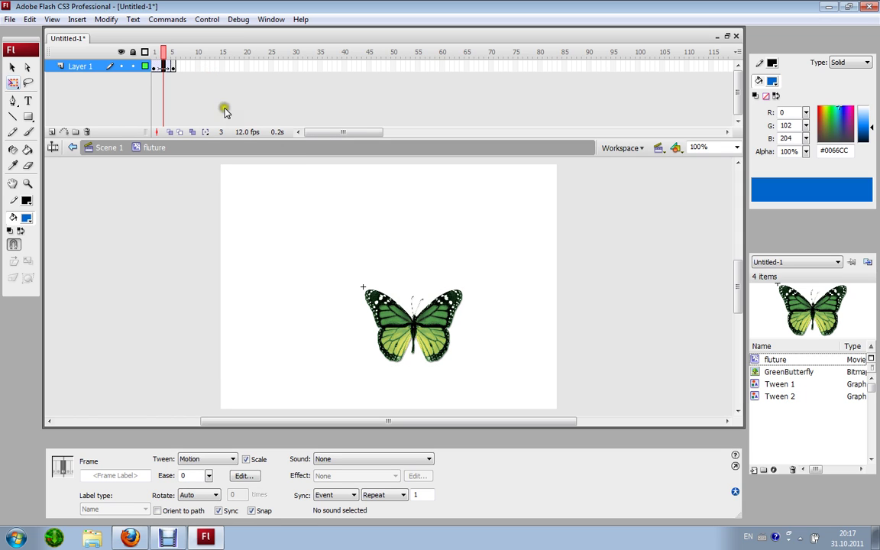
Return to Scene 1 and move the butterfly to the lower-left corner of the stage.
{"action": "left_click", "coordinate": [117, 155]}
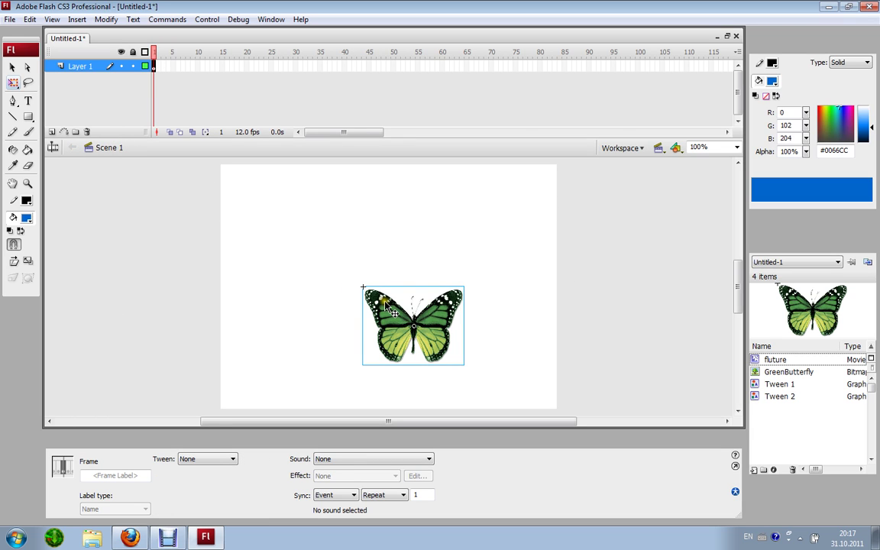
{"action": "left_click_drag", "start_coordinate": [387, 303], "coordinate": [243, 349]}
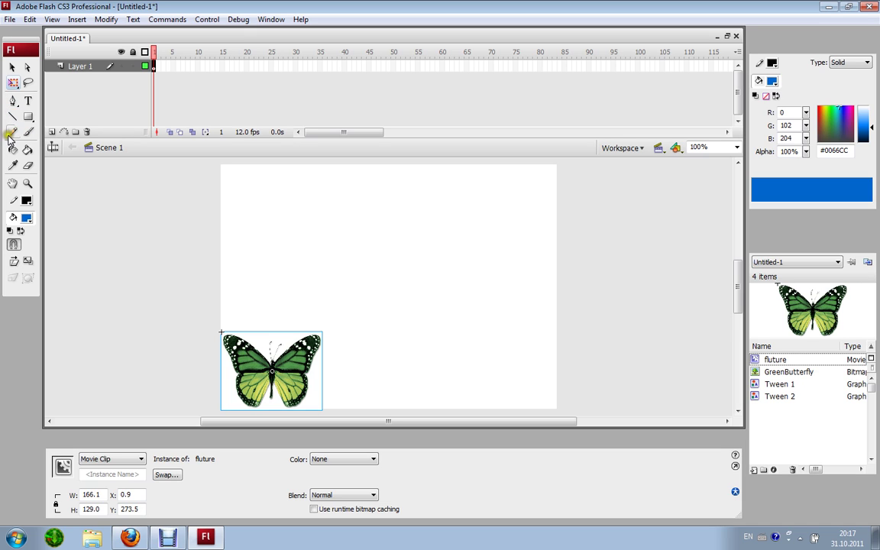
Add a motion guide layer above Layer 1 and draw a winding path across the stage with the Pencil tool.
{"action": "left_click", "coordinate": [65, 132]}
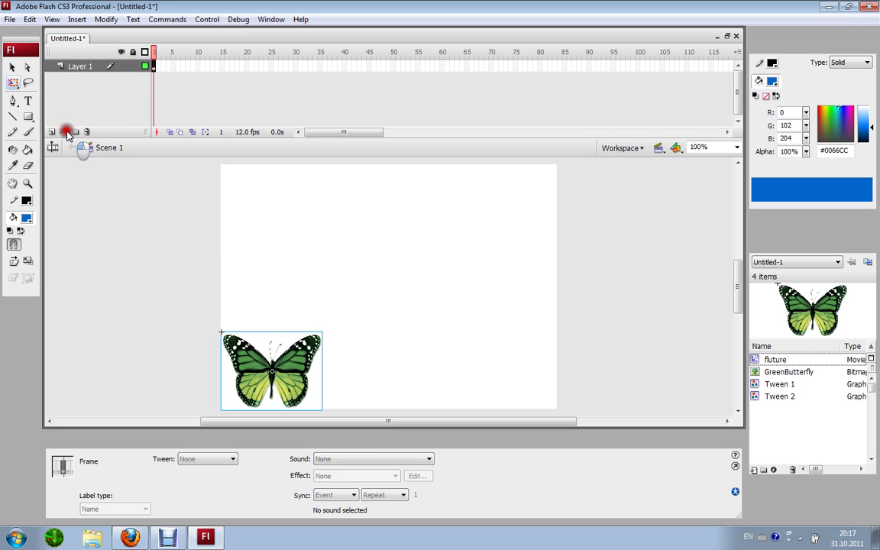
{"action": "left_click", "coordinate": [13, 133]}
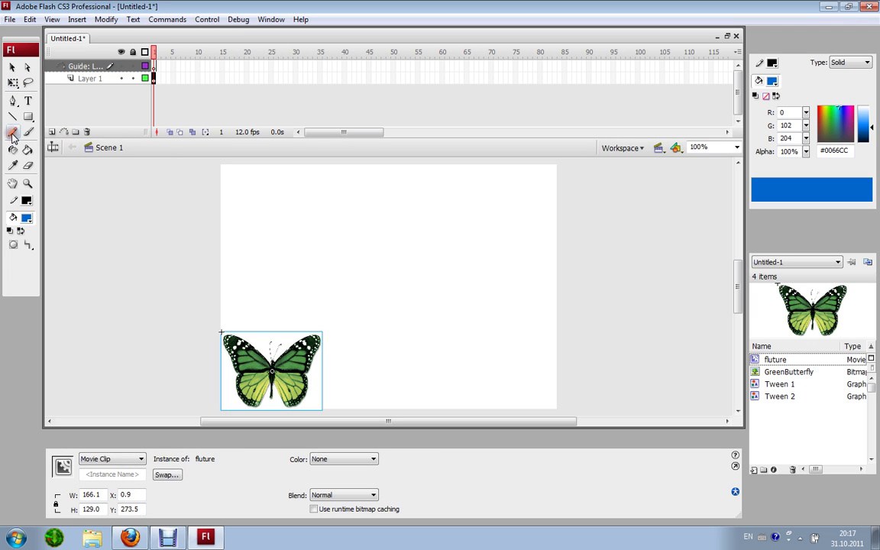
{"action": "left_click", "coordinate": [273, 298]}
{"action": "mouse_move", "coordinate": [266, 298]}
{"action": "left_mouse_down"}
{"action": "mouse_move", "coordinate": [270, 243]}
{"action": "mouse_move", "coordinate": [304, 212]}
{"action": "mouse_move", "coordinate": [335, 350]}
{"action": "mouse_move", "coordinate": [358, 363]}
{"action": "mouse_move", "coordinate": [369, 216]}
{"action": "mouse_move", "coordinate": [378, 193]}
{"action": "mouse_move", "coordinate": [397, 196]}
{"action": "mouse_move", "coordinate": [412, 238]}
{"action": "mouse_move", "coordinate": [411, 368]}
{"action": "mouse_move", "coordinate": [432, 384]}
{"action": "mouse_move", "coordinate": [466, 381]}
{"action": "mouse_move", "coordinate": [483, 367]}
{"action": "mouse_move", "coordinate": [494, 317]}
{"action": "mouse_move", "coordinate": [451, 274]}
{"action": "mouse_move", "coordinate": [449, 253]}
{"action": "mouse_move", "coordinate": [452, 230]}
{"action": "mouse_move", "coordinate": [486, 211]}
{"action": "left_mouse_up"}
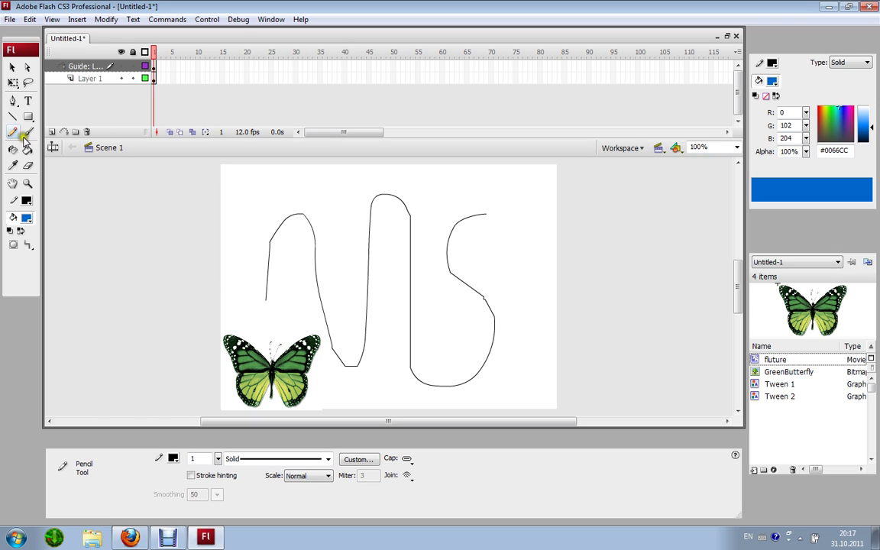
Create a motion tween on frame 1 of Layer 1 for the butterfly.
{"action": "left_click", "coordinate": [153, 78]}
{"action": "right_click", "coordinate": [155, 79]}
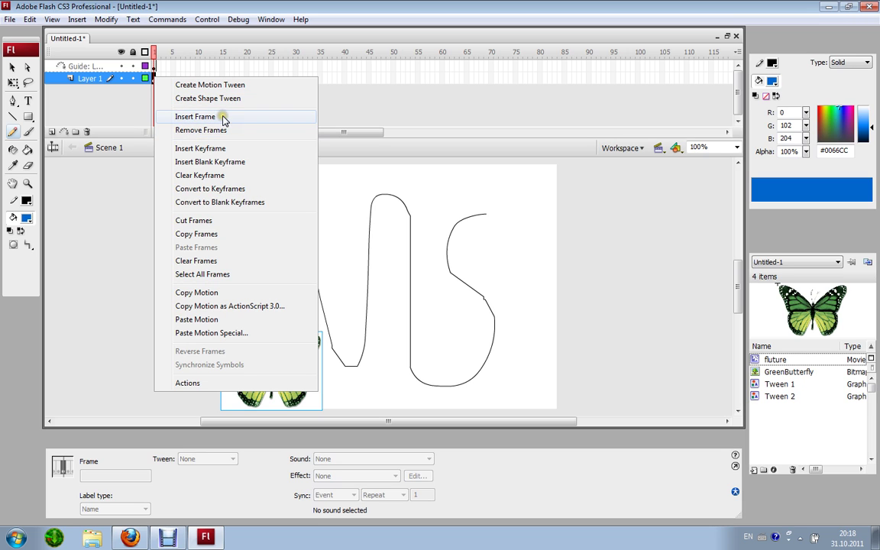
{"action": "left_click", "coordinate": [215, 131]}
{"action": "left_click", "coordinate": [210, 85]}
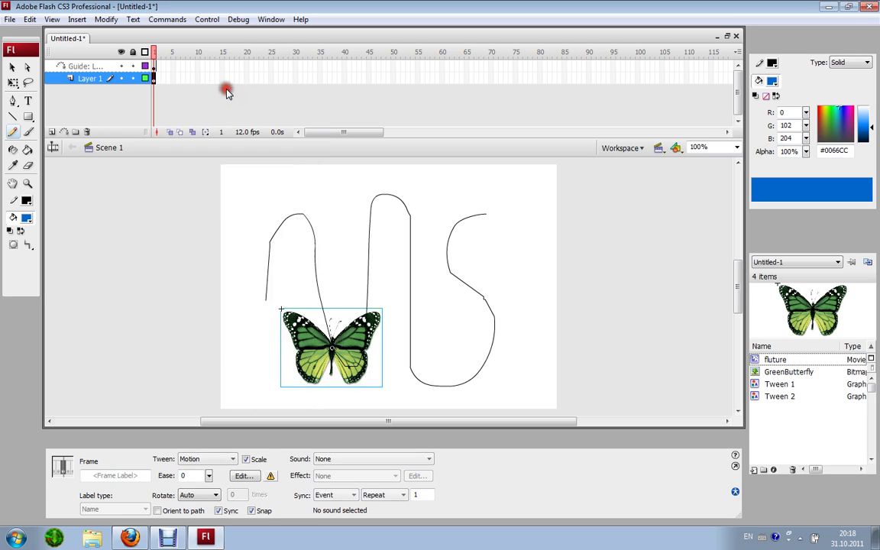
{"action": "right_click", "coordinate": [154, 79]}
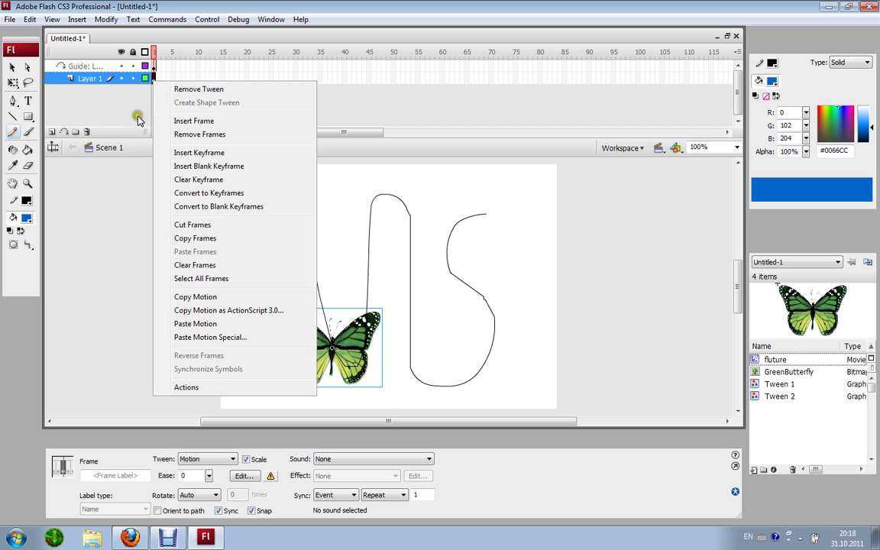
{"action": "left_click", "coordinate": [113, 152]}
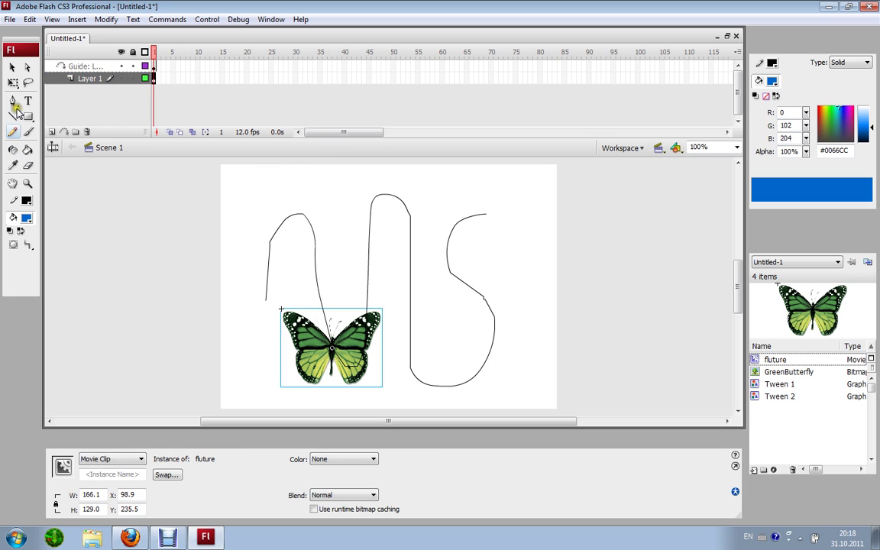
Snap the butterfly's centre to the left end of the guide path and rotate it slightly clockwise with Free Transform.
{"action": "left_click", "coordinate": [13, 83]}
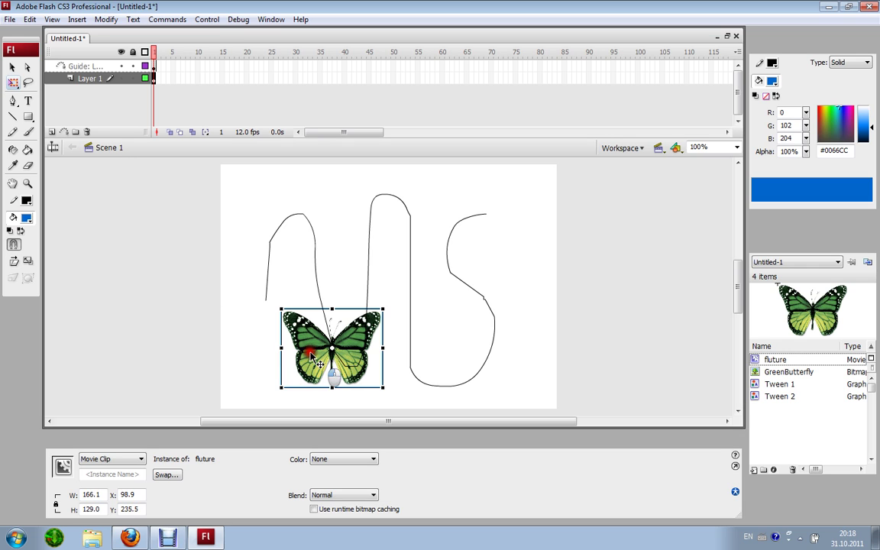
{"action": "left_click_drag", "start_coordinate": [314, 358], "coordinate": [266, 301]}
{"action": "left_click_drag", "start_coordinate": [315, 342], "coordinate": [253, 310]}
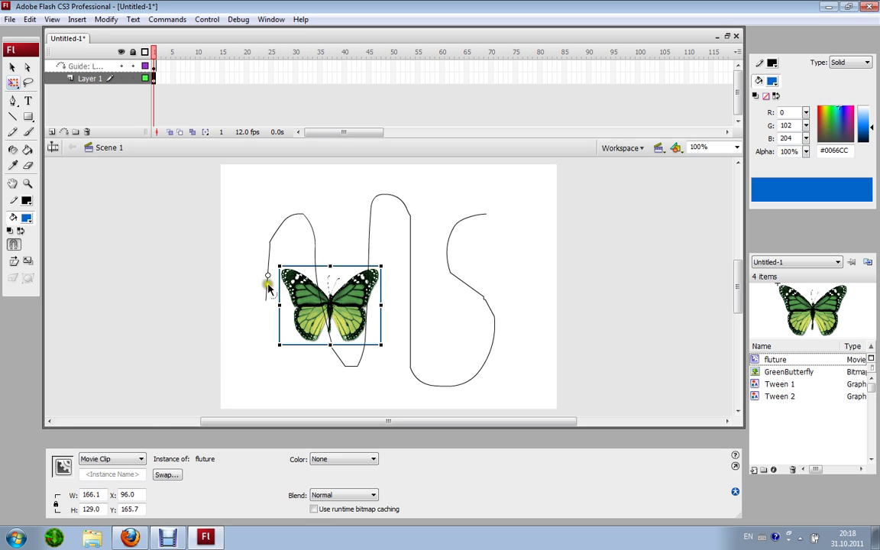
{"action": "mouse_move", "coordinate": [268, 276]}
{"action": "left_mouse_down"}
{"action": "mouse_move", "coordinate": [288, 282]}
{"action": "mouse_move", "coordinate": [328, 321]}
{"action": "mouse_move", "coordinate": [330, 304]}
{"action": "mouse_move", "coordinate": [269, 324]}
{"action": "mouse_move", "coordinate": [263, 314]}
{"action": "mouse_move", "coordinate": [273, 324]}
{"action": "left_mouse_up"}
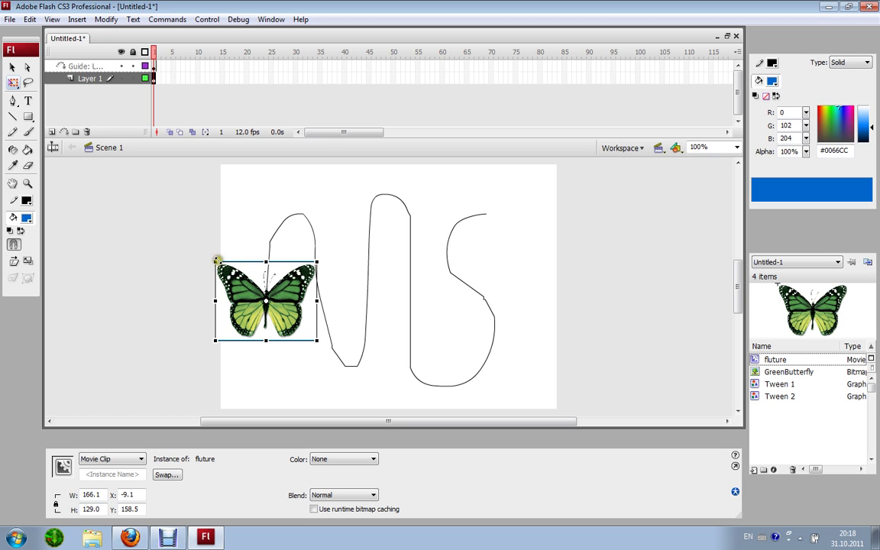
{"action": "left_click_drag", "start_coordinate": [222, 256], "coordinate": [234, 249]}
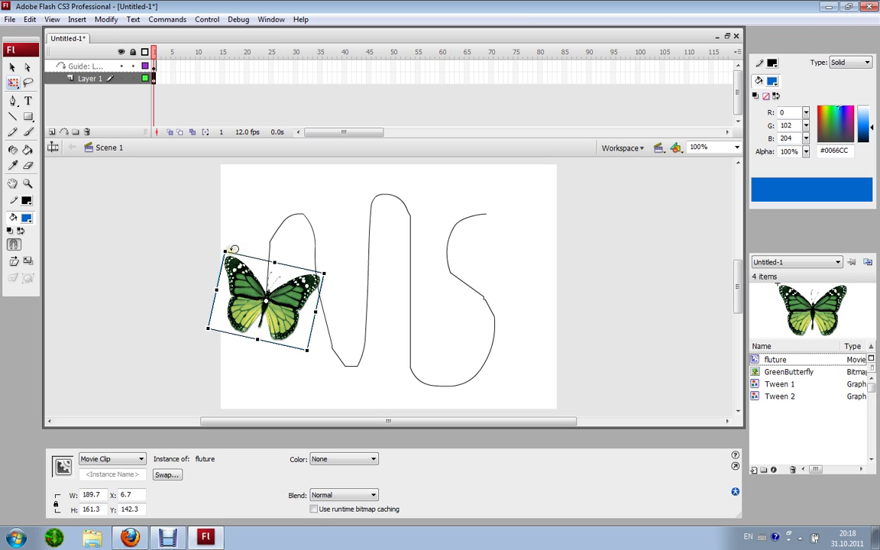
Insert keyframes at frame 30 on Layer 1 and the guide layer, and move the butterfly to the path's right end.
{"action": "right_click", "coordinate": [296, 80]}
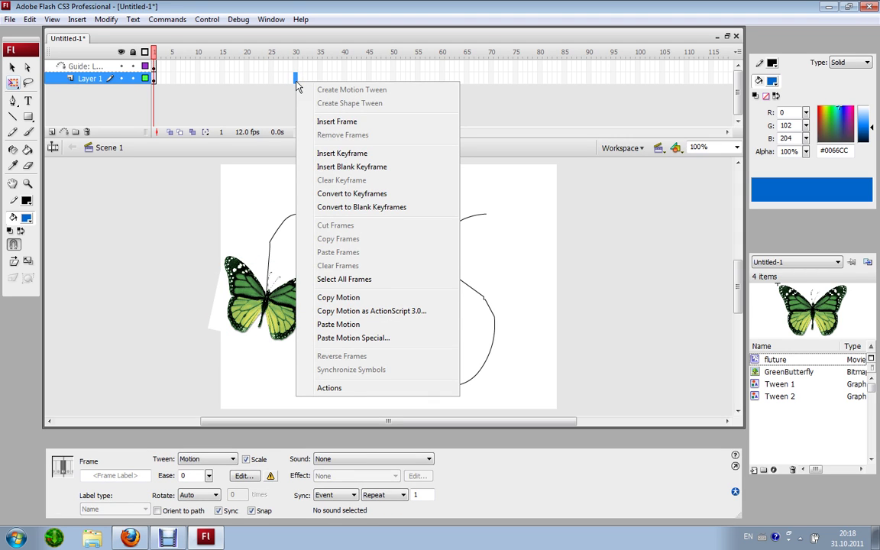
{"action": "left_click", "coordinate": [343, 153]}
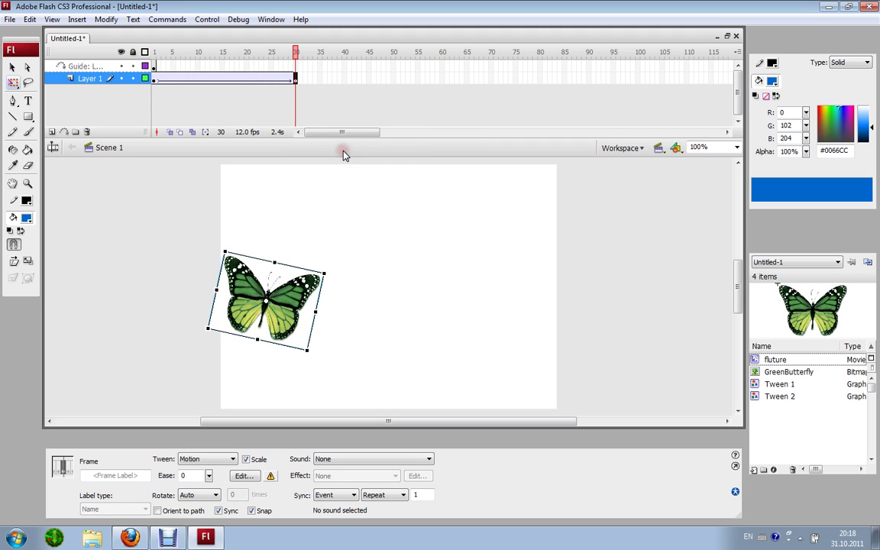
{"action": "right_click", "coordinate": [296, 69]}
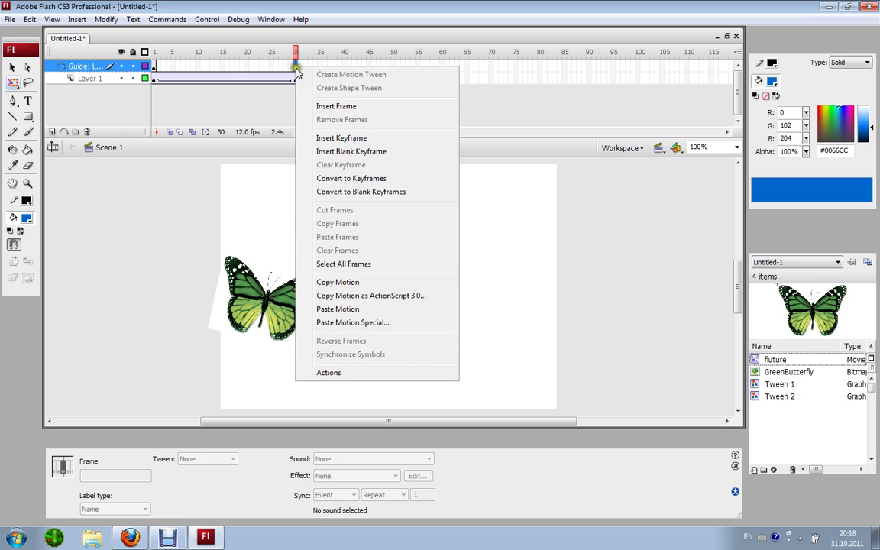
{"action": "left_click", "coordinate": [329, 139]}
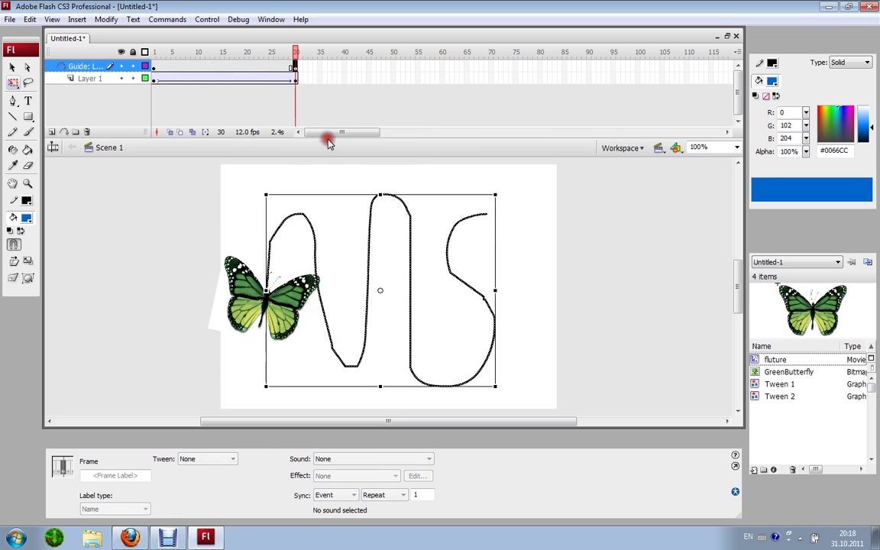
{"action": "left_click", "coordinate": [242, 325]}
{"action": "left_click_drag", "start_coordinate": [241, 325], "coordinate": [483, 216]}
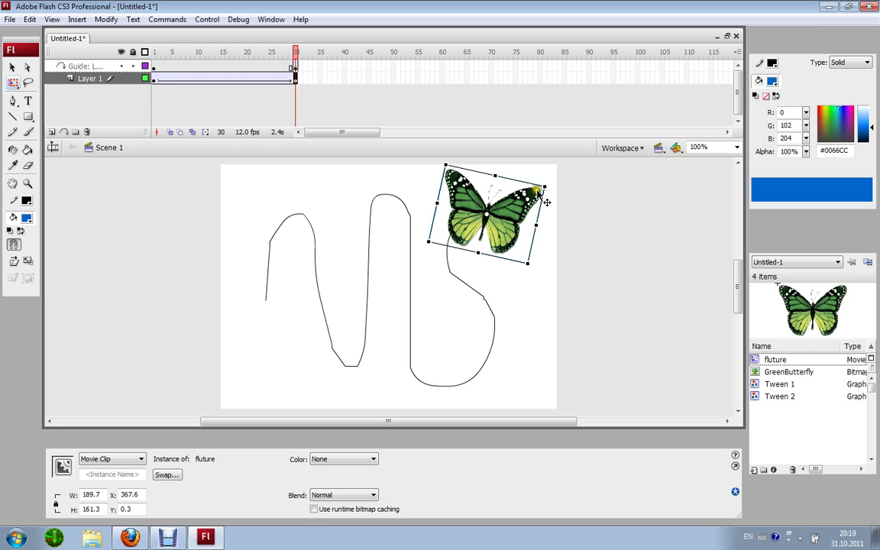
Rotate the butterfly further clockwise at frame 30 and play the animation on the stage.
{"action": "left_click_drag", "start_coordinate": [549, 187], "coordinate": [552, 216]}
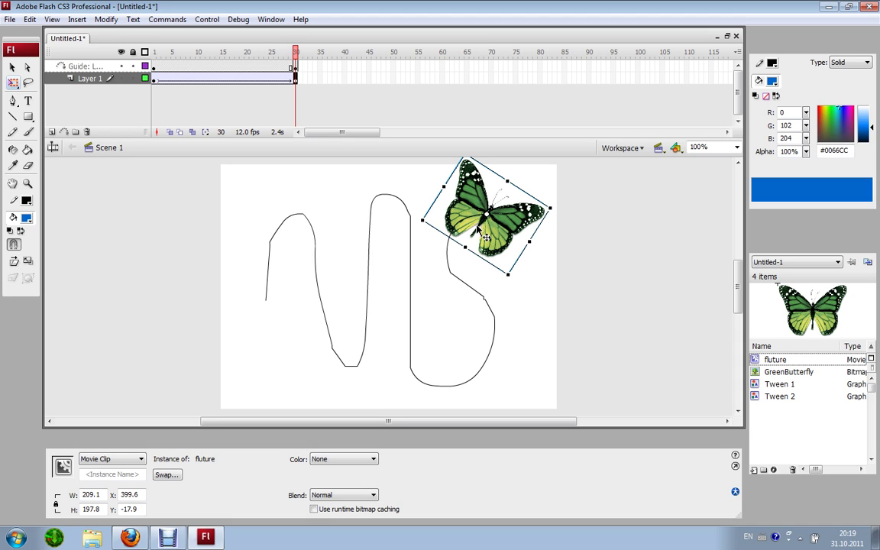
{"action": "left_click", "coordinate": [208, 19]}
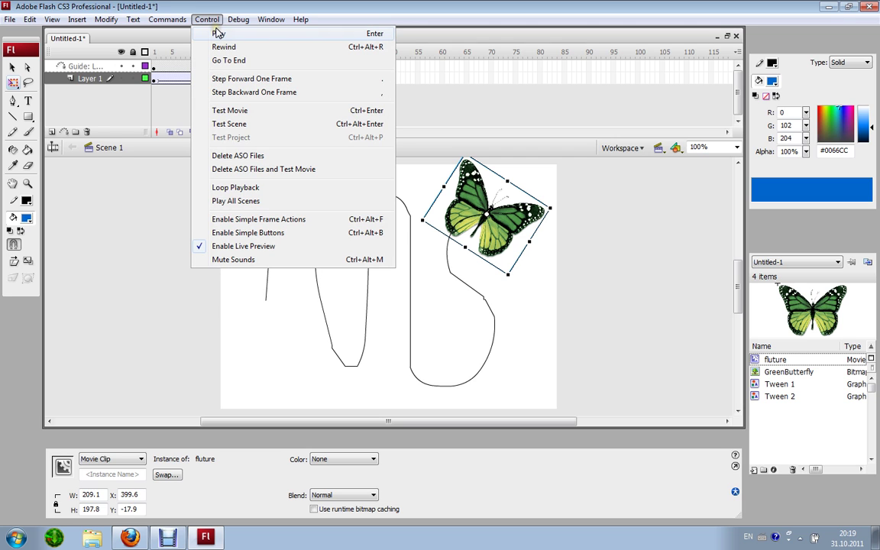
{"action": "left_click", "coordinate": [218, 32]}
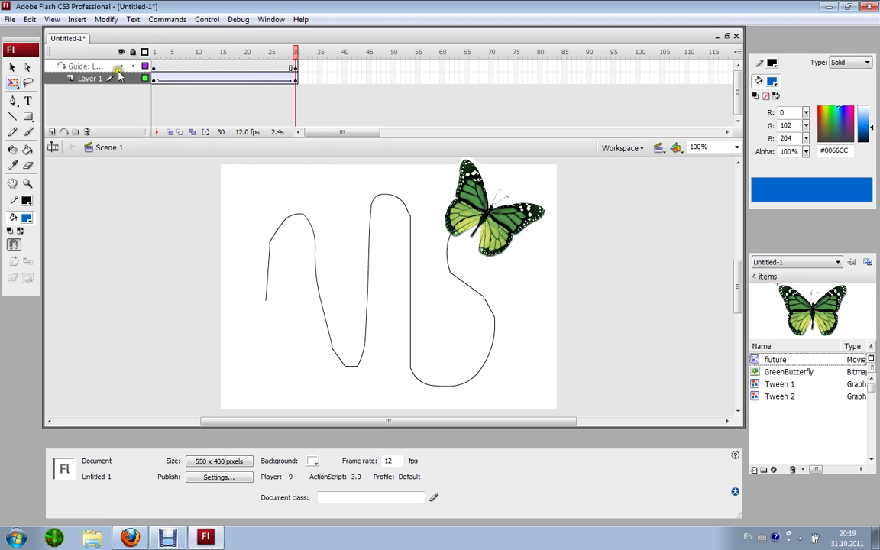
Enable Orient to path for the motion tween at frame 1 of Layer 1 and test the movie.
{"action": "left_click", "coordinate": [153, 78]}
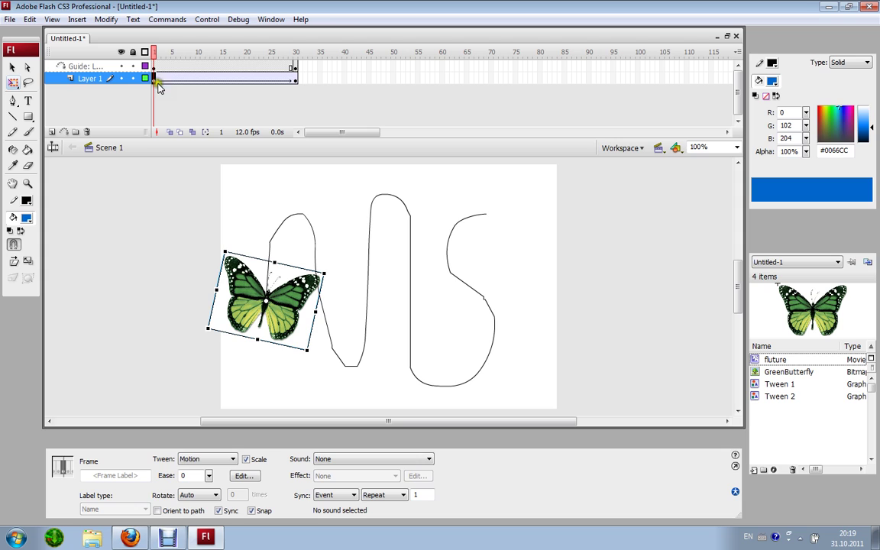
{"action": "left_click", "coordinate": [158, 512]}
{"action": "key", "text": "ctrl+Return"}
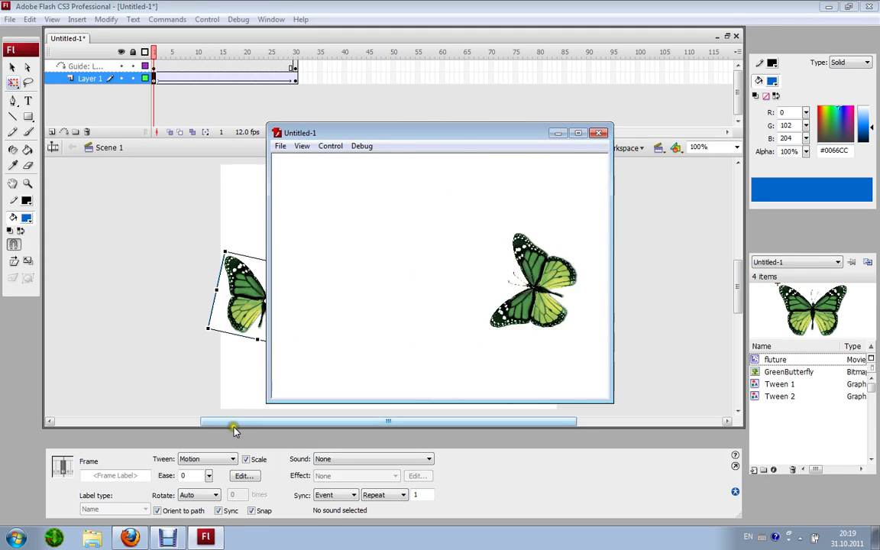
{"action": "left_click", "coordinate": [164, 540]}
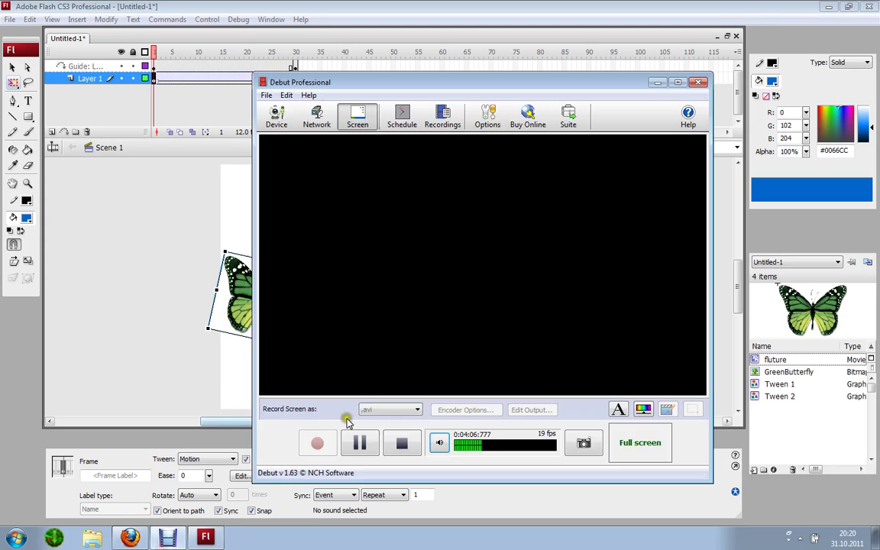